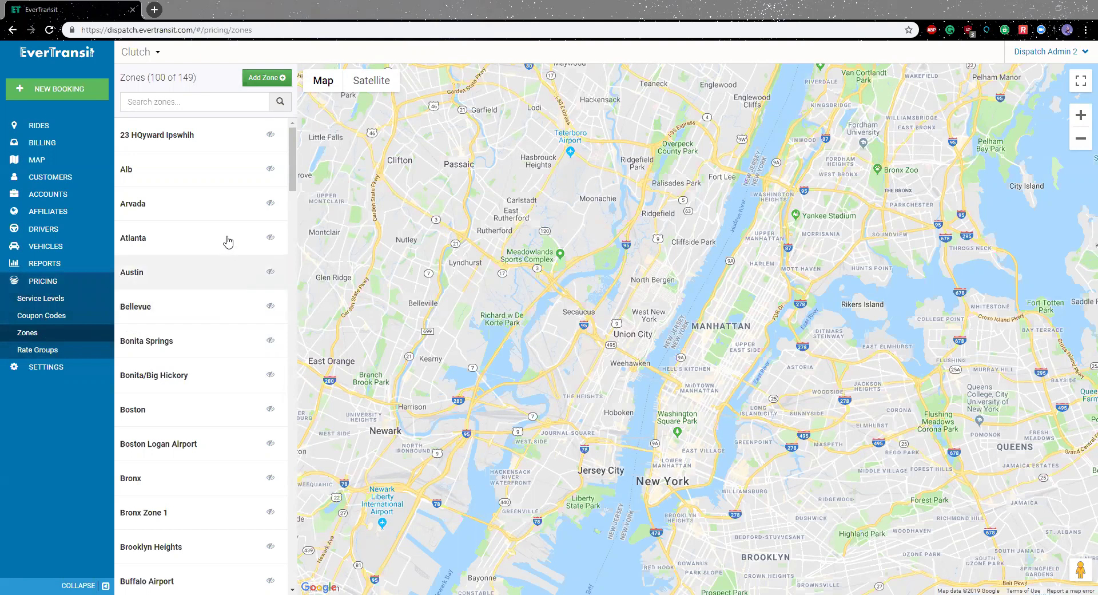
Step: Add a new pricing zone and draw a closed shape around John F. Kennedy International Airport, following the airport's outline
{"action": "left_click", "coordinate": [274, 85]}
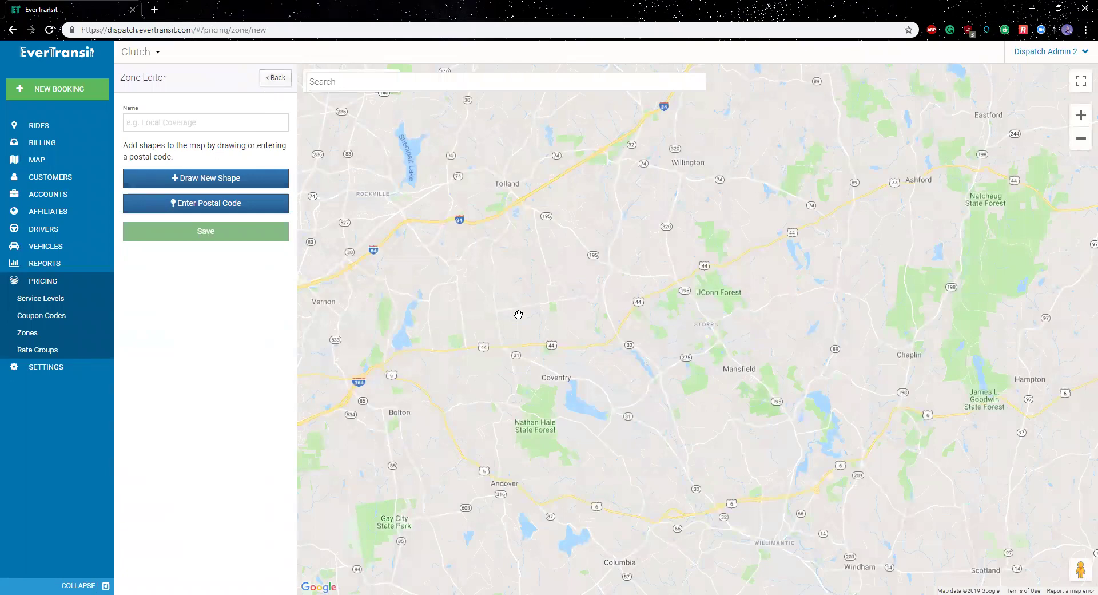
{"action": "scroll", "coordinate": [497, 319], "scroll_direction": "down", "scroll_amount": 5}
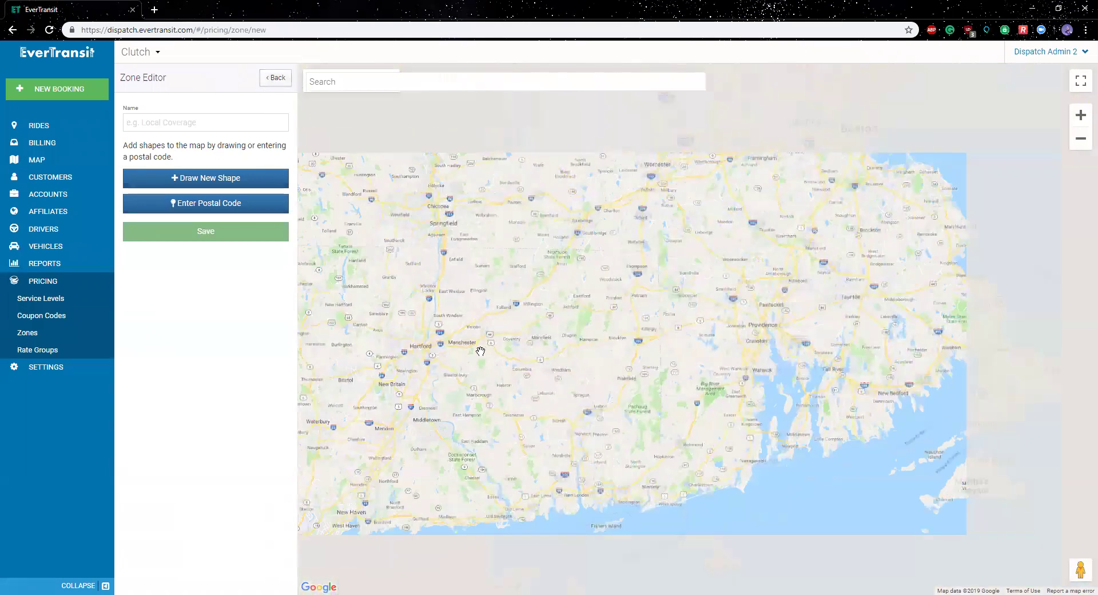
{"action": "left_click_drag", "start_coordinate": [525, 389], "coordinate": [697, 400]}
{"action": "left_click_drag", "start_coordinate": [572, 515], "coordinate": [705, 307]}
{"action": "scroll", "coordinate": [773, 333], "scroll_direction": "up", "scroll_amount": 3}
{"action": "left_click_drag", "start_coordinate": [639, 311], "coordinate": [611, 292]}
{"action": "left_click_drag", "start_coordinate": [629, 206], "coordinate": [674, 411]}
{"action": "scroll", "coordinate": [785, 430], "scroll_direction": "up", "scroll_amount": 3}
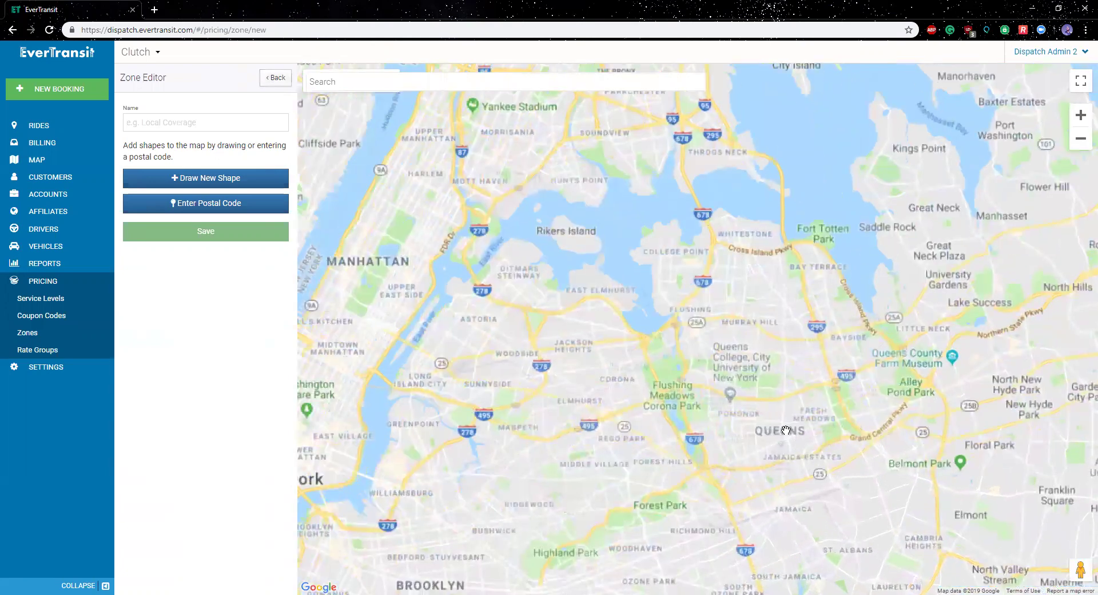
{"action": "mouse_move", "coordinate": [786, 430]}
{"action": "left_mouse_down"}
{"action": "mouse_move", "coordinate": [606, 172]}
{"action": "mouse_move", "coordinate": [366, 91]}
{"action": "mouse_move", "coordinate": [298, 114]}
{"action": "mouse_move", "coordinate": [329, 219]}
{"action": "left_mouse_up"}
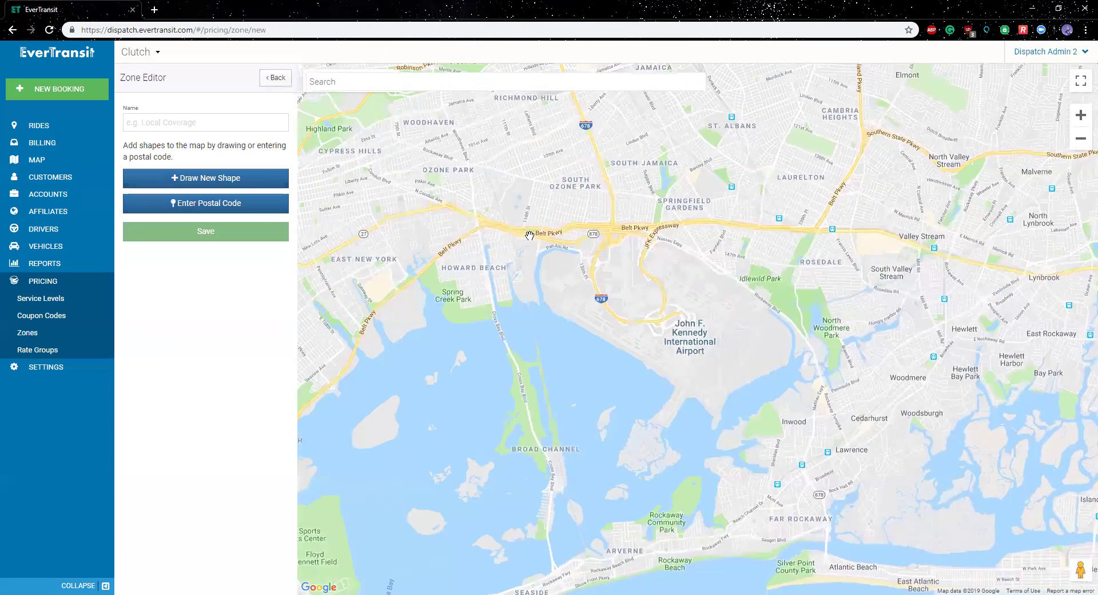
{"action": "left_click", "coordinate": [248, 181]}
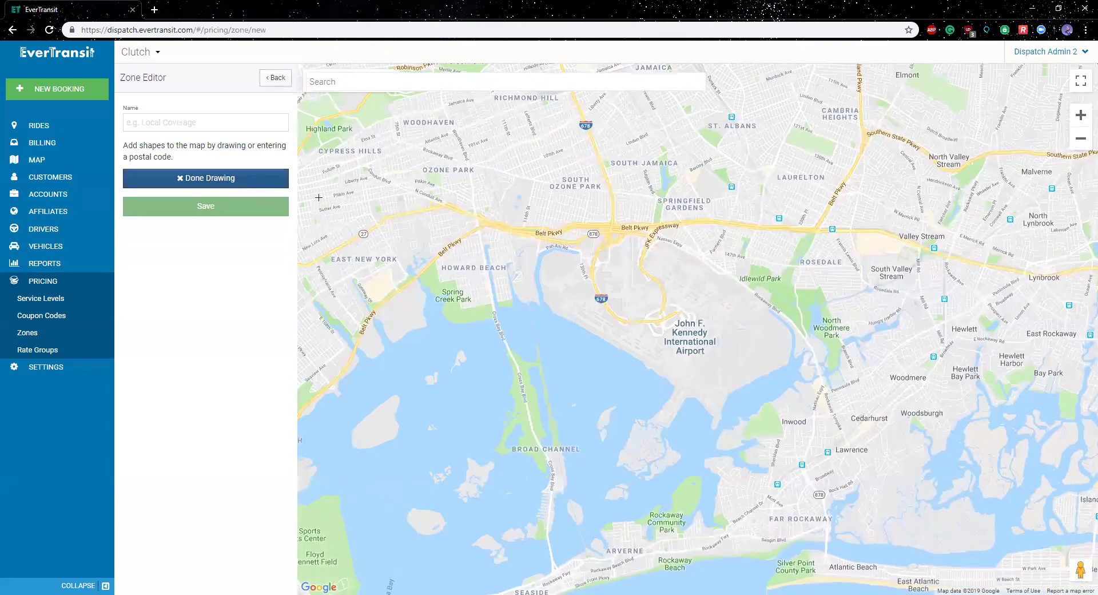
{"action": "left_click", "coordinate": [553, 262]}
{"action": "left_click", "coordinate": [628, 235]}
{"action": "left_click", "coordinate": [681, 246]}
{"action": "left_click", "coordinate": [740, 281]}
{"action": "left_click", "coordinate": [795, 328]}
{"action": "left_click", "coordinate": [789, 362]}
{"action": "left_click", "coordinate": [728, 392]}
{"action": "left_click", "coordinate": [717, 426]}
{"action": "left_click", "coordinate": [693, 394]}
{"action": "left_click", "coordinate": [647, 370]}
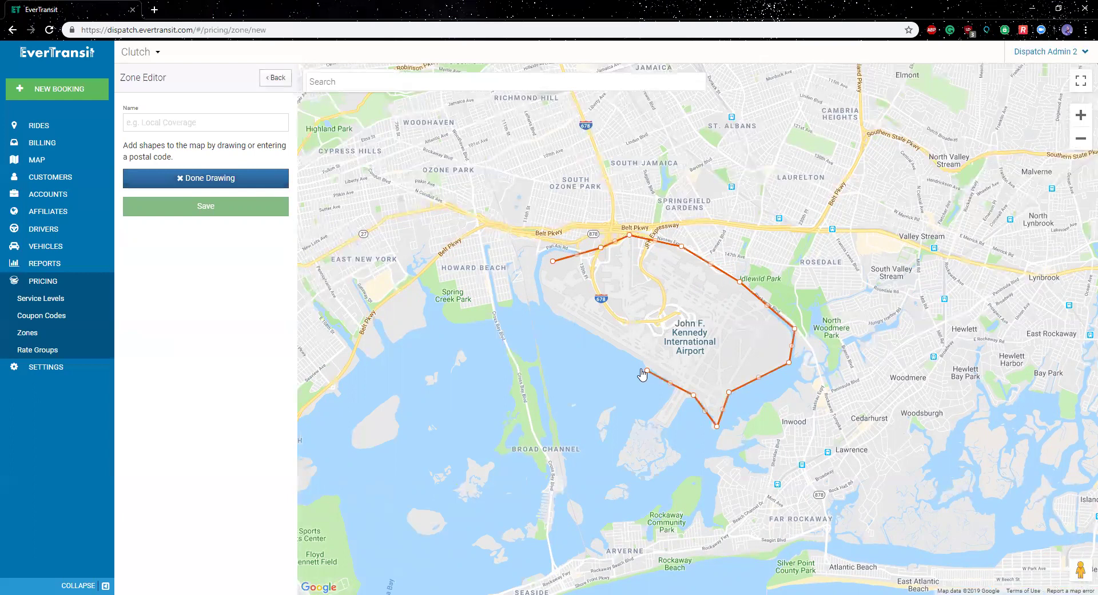
{"action": "left_click", "coordinate": [604, 339]}
{"action": "left_click", "coordinate": [551, 314]}
{"action": "left_click", "coordinate": [538, 288]}
{"action": "left_click", "coordinate": [539, 264]}
{"action": "left_click", "coordinate": [552, 261]}
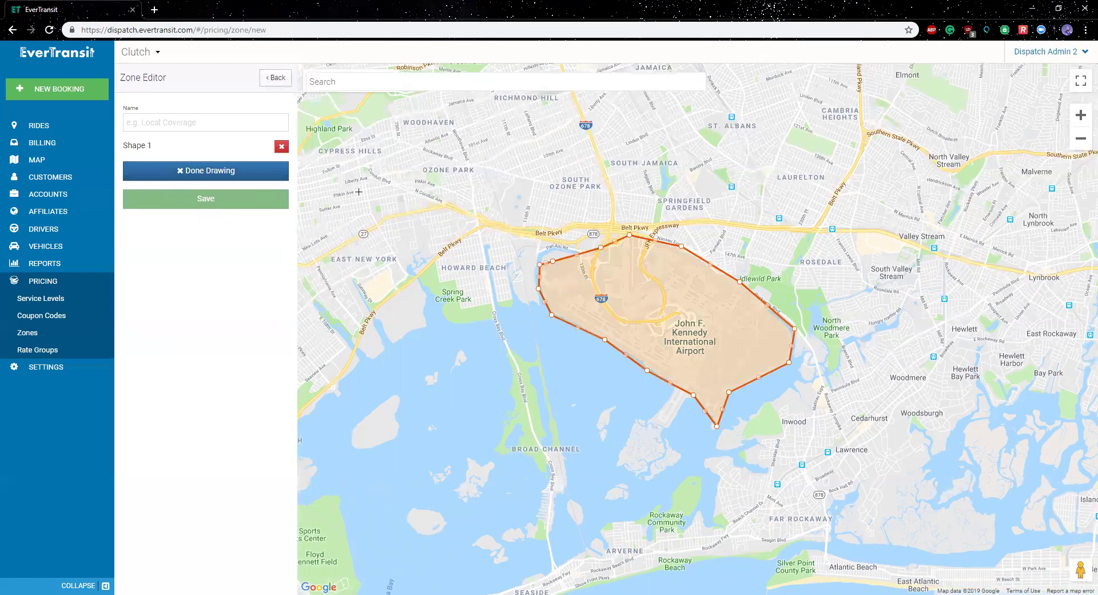
{"action": "left_click", "coordinate": [242, 173]}
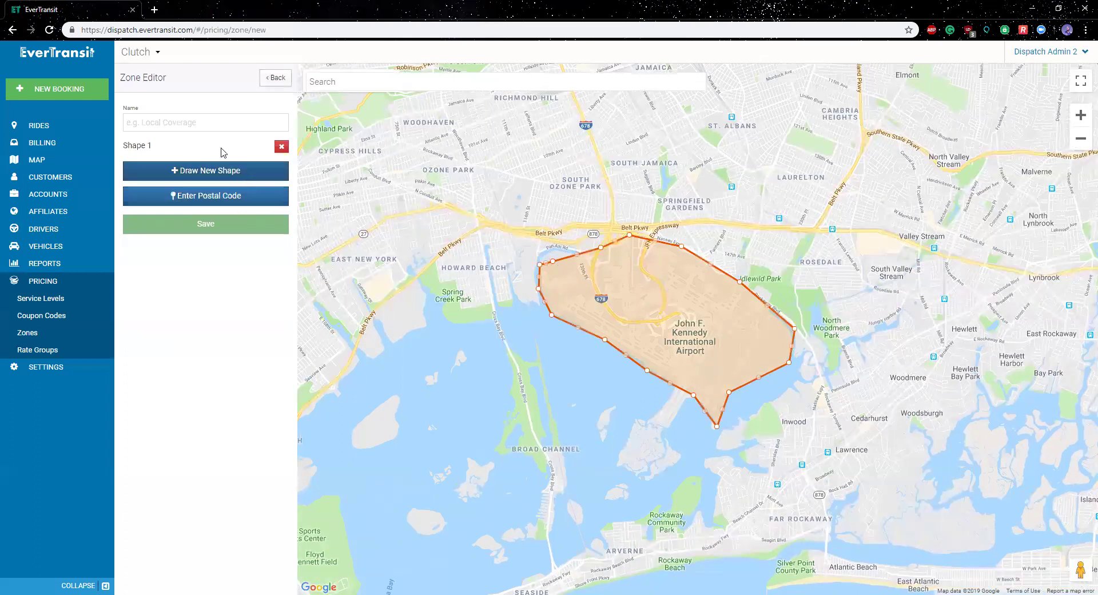
Step: Name the new zone "JFK Zone" and save it
{"action": "type", "text": "JFK Zone"}
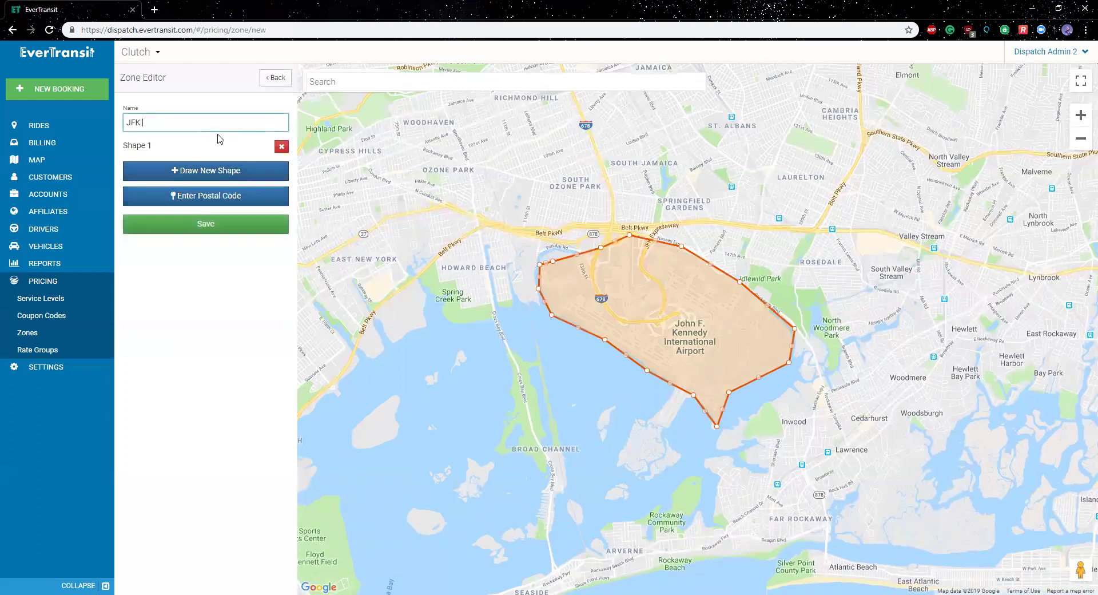
{"action": "left_click", "coordinate": [195, 228]}
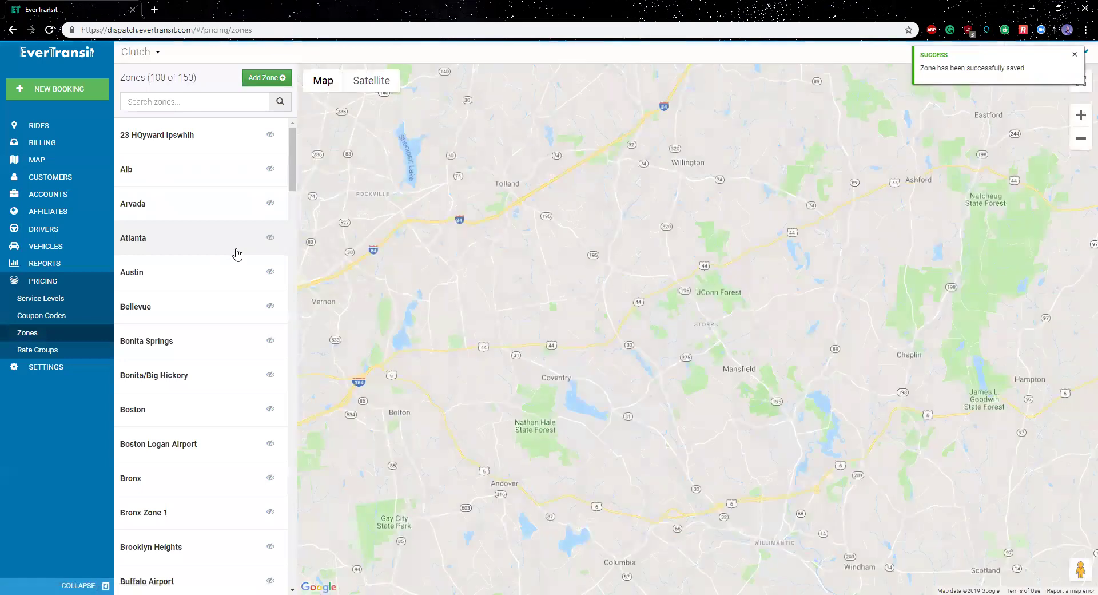
Step: Try building another new zone from a US postal code covering Astoria, and leave the zone editor without saving
{"action": "left_click", "coordinate": [267, 78]}
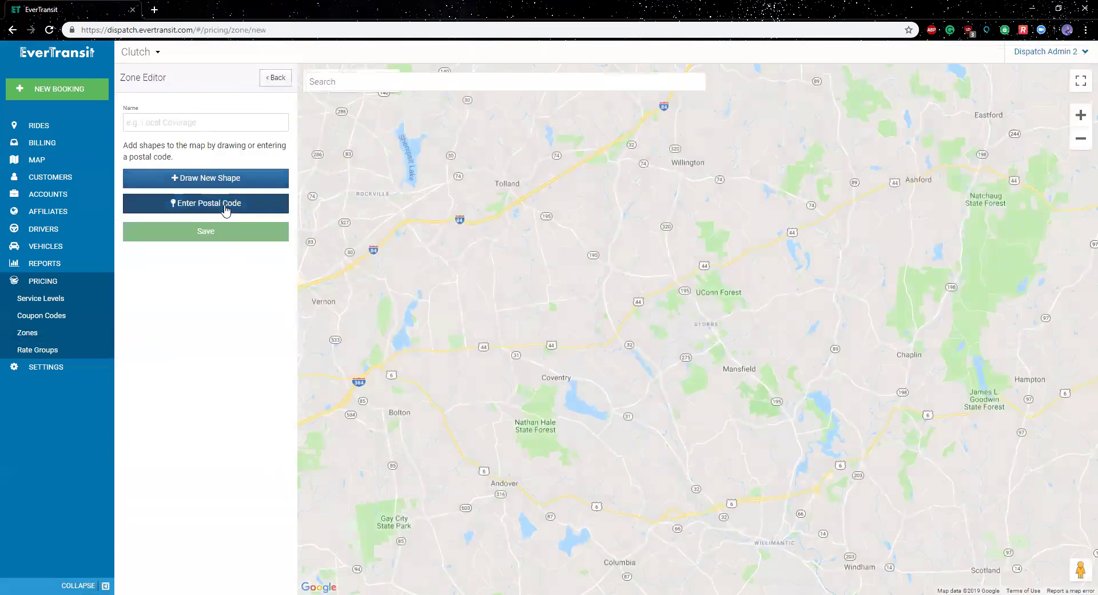
{"action": "left_click", "coordinate": [225, 209]}
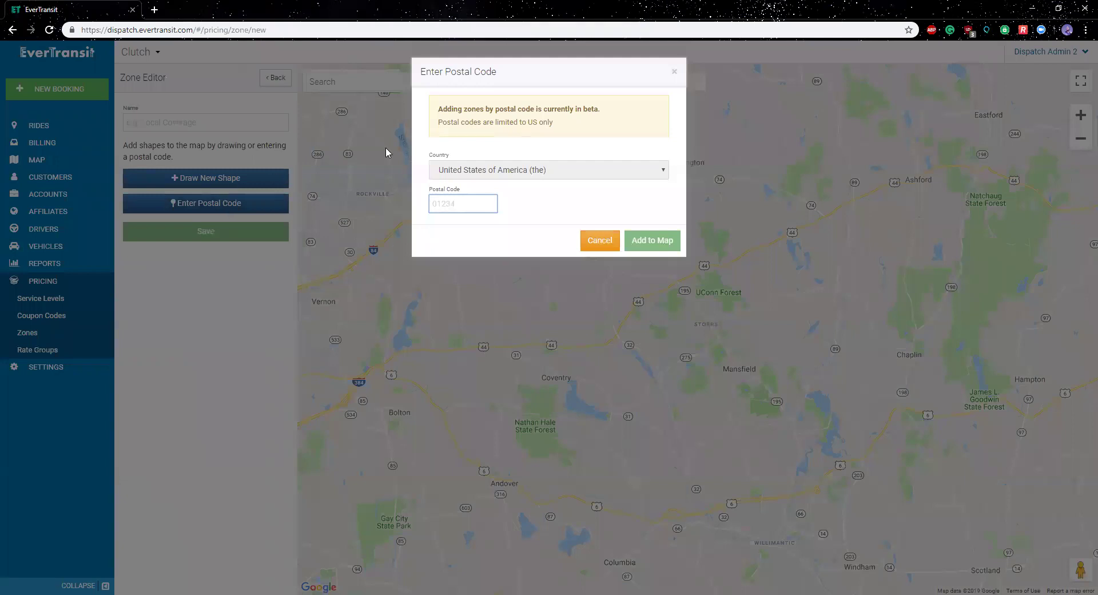
{"action": "left_click", "coordinate": [584, 239]}
{"action": "left_click", "coordinate": [235, 203]}
{"action": "left_click", "coordinate": [467, 208]}
{"action": "type", "text": "111"}
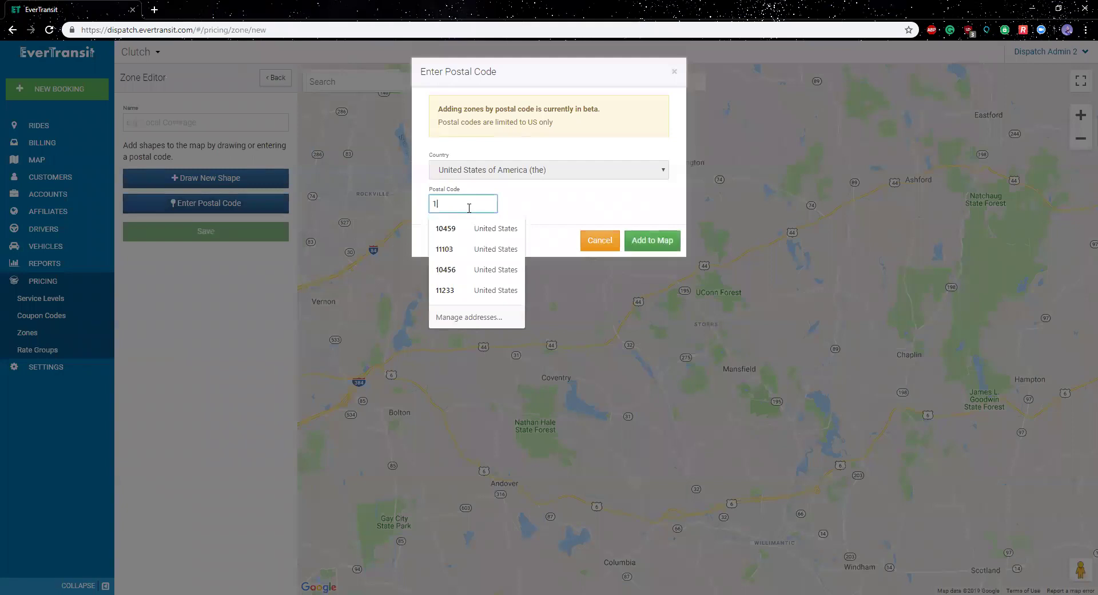
{"action": "left_click", "coordinate": [652, 240]}
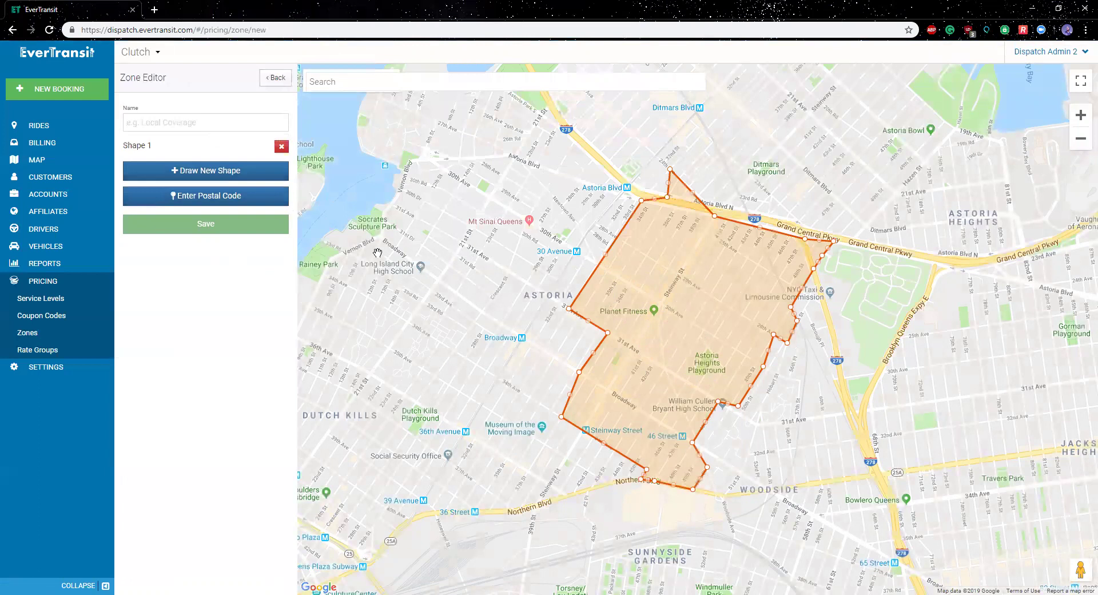
{"action": "left_click", "coordinate": [275, 78]}
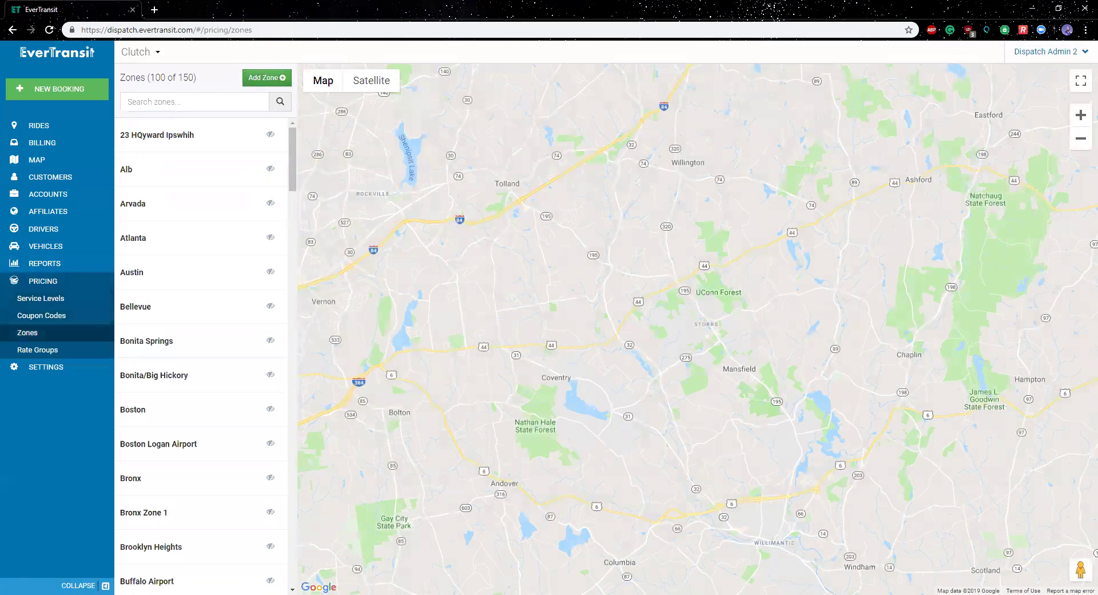
Step: Set the coverage zone of the Sedan service level to JFK Zone and save the service level
{"action": "left_click", "coordinate": [68, 302]}
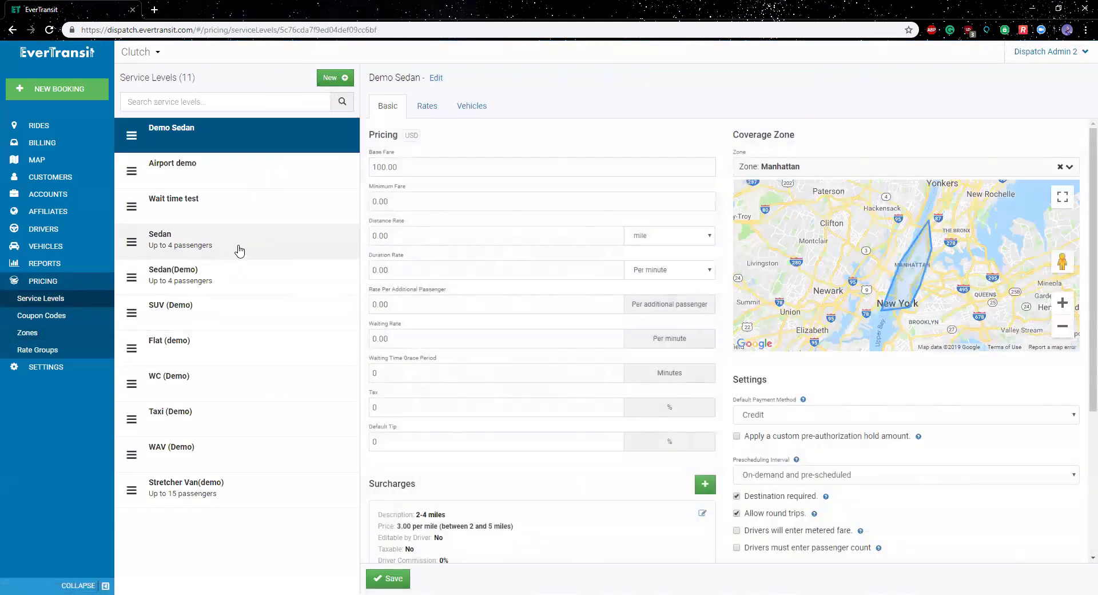
{"action": "left_click", "coordinate": [210, 249]}
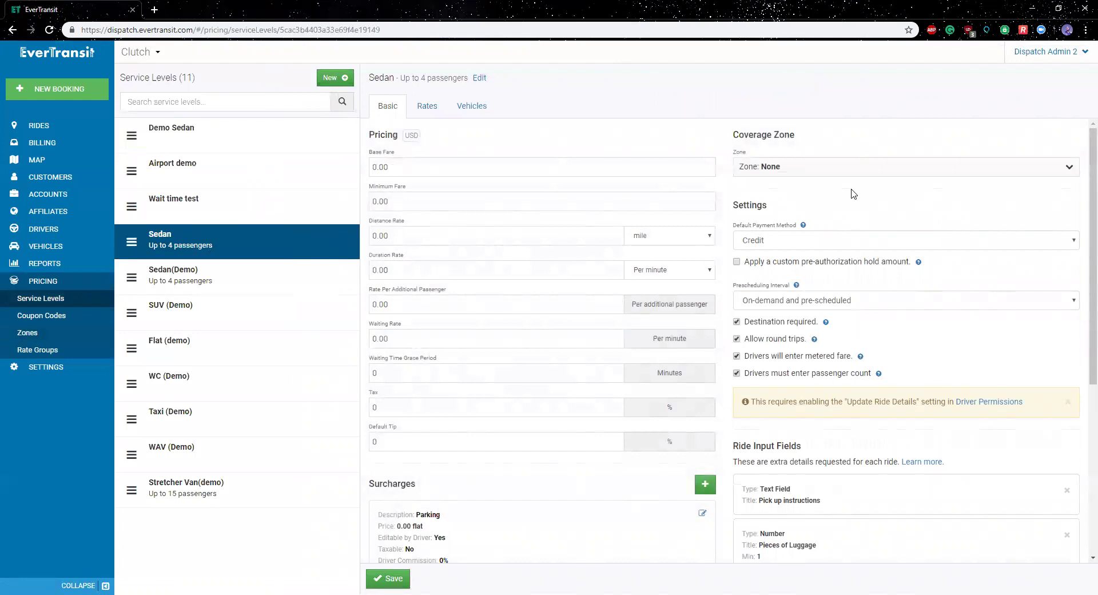
{"action": "left_click", "coordinate": [808, 169]}
{"action": "left_click", "coordinate": [770, 200]}
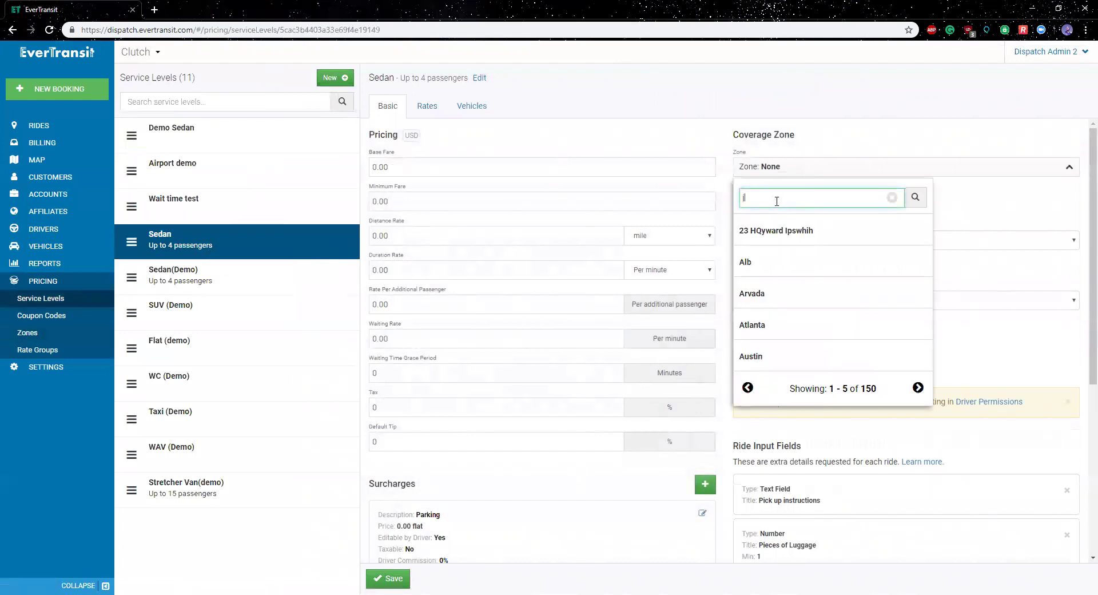
{"action": "type", "text": "jfk"}
{"action": "left_click", "coordinate": [915, 196]}
{"action": "left_click", "coordinate": [790, 286]}
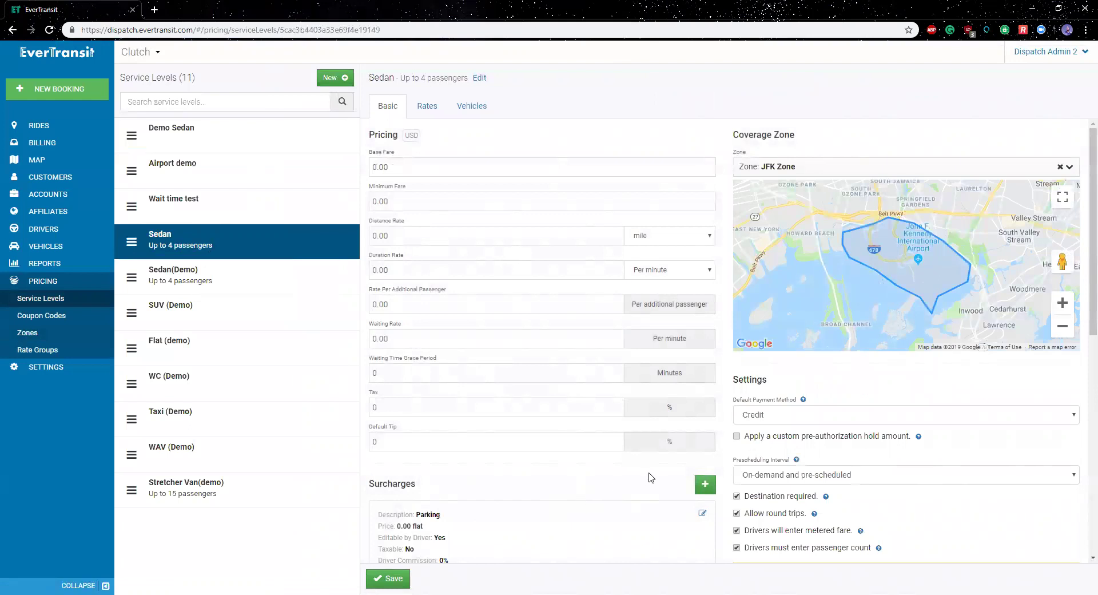
{"action": "left_click", "coordinate": [393, 575]}
{"action": "left_click", "coordinate": [389, 579]}
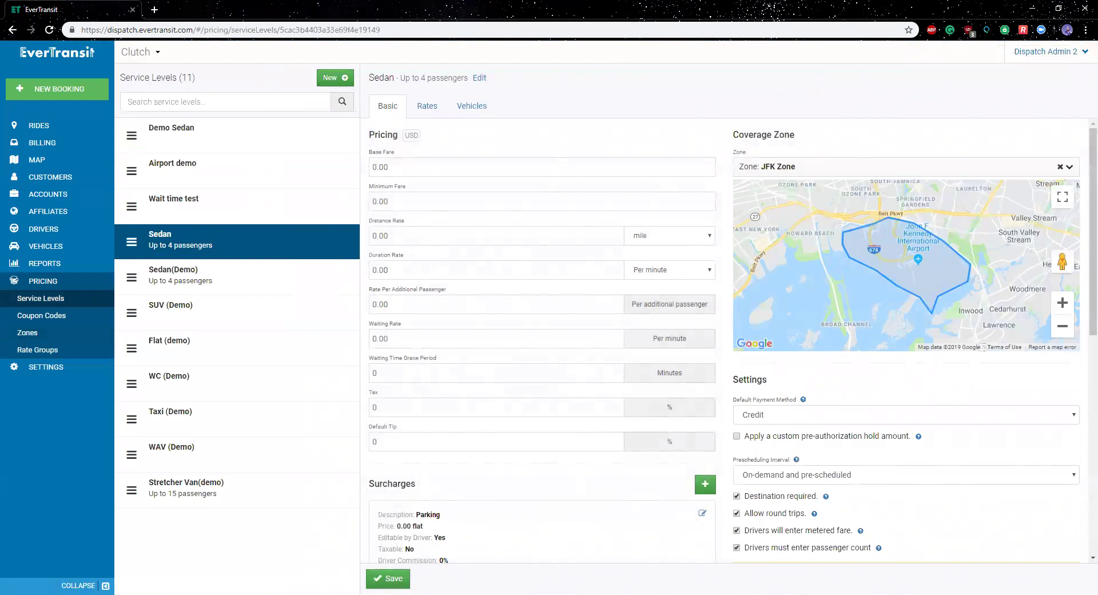